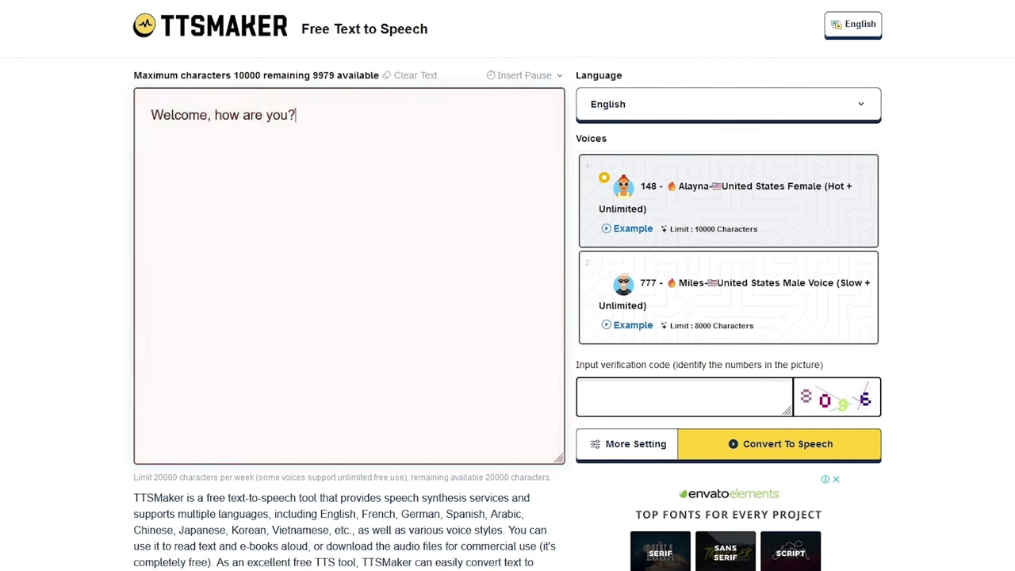
# Choose the Miles US male voice for 'Welcome, how are you?' under More Setting
pyautogui.click(659, 114)
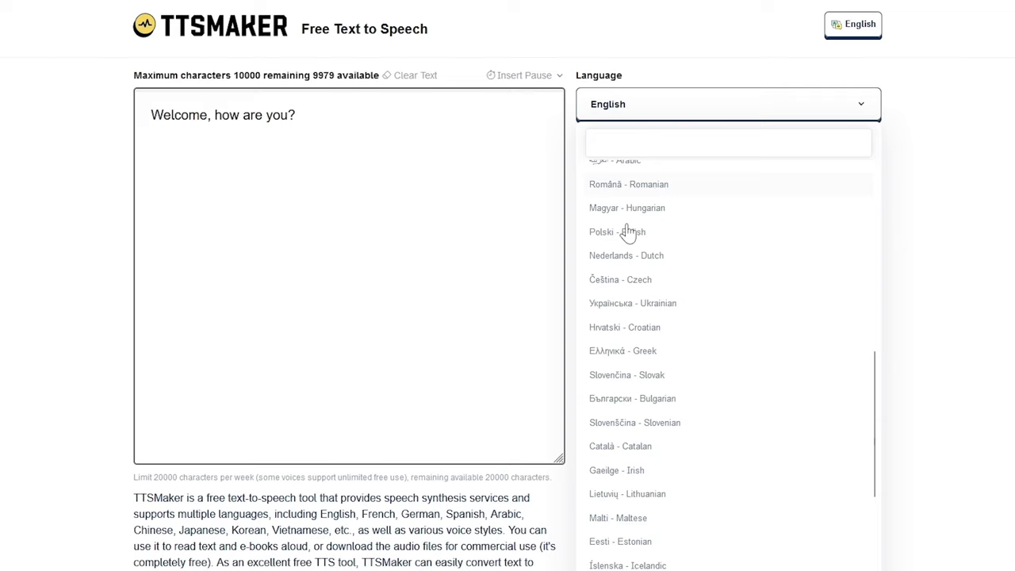
pyautogui.scroll(5, 633, 331)
pyautogui.scroll(-10, 635, 332)
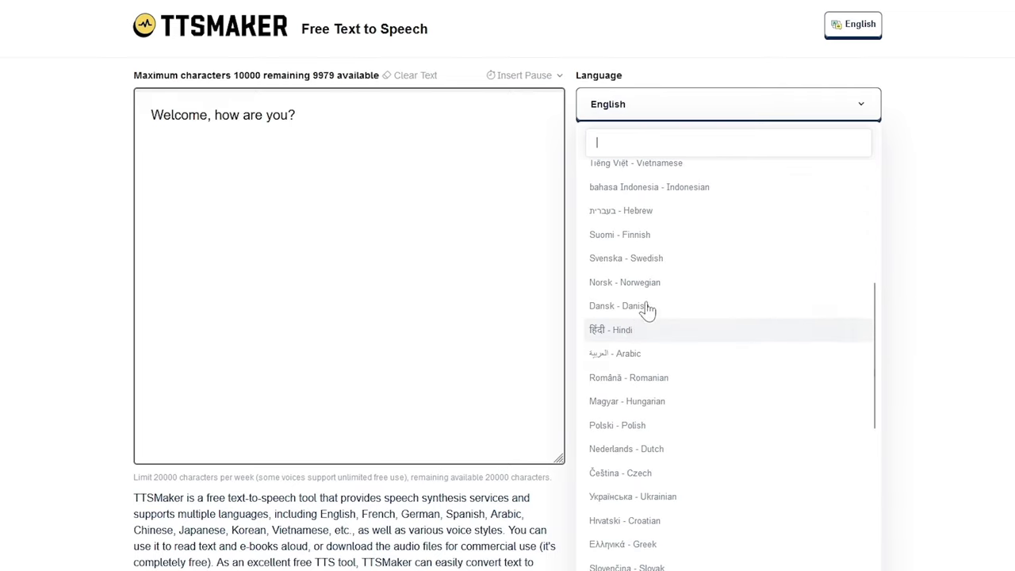
pyautogui.click(626, 382)
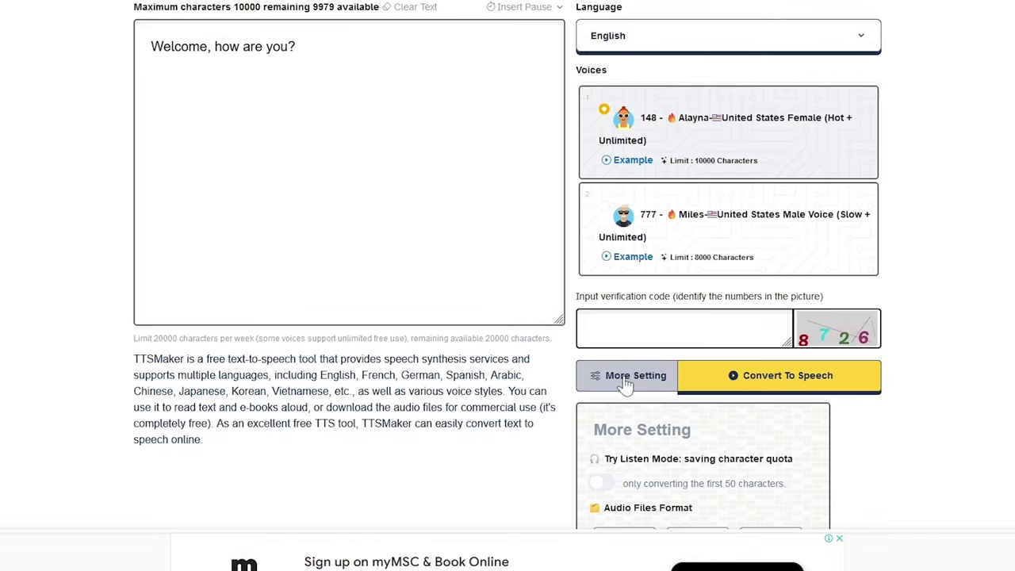
pyautogui.scroll(-3, 658, 405)
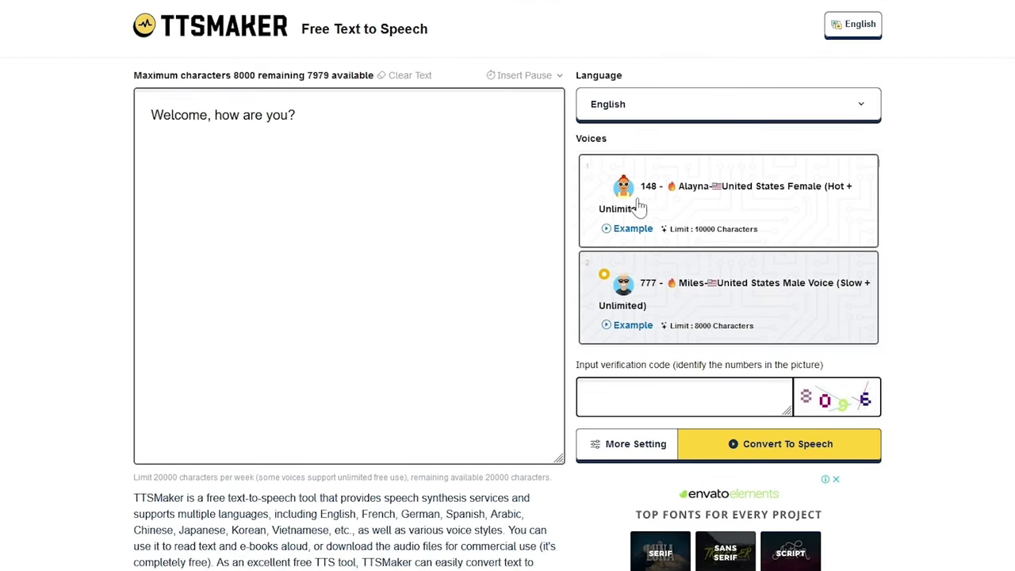
pyautogui.click(640, 205)
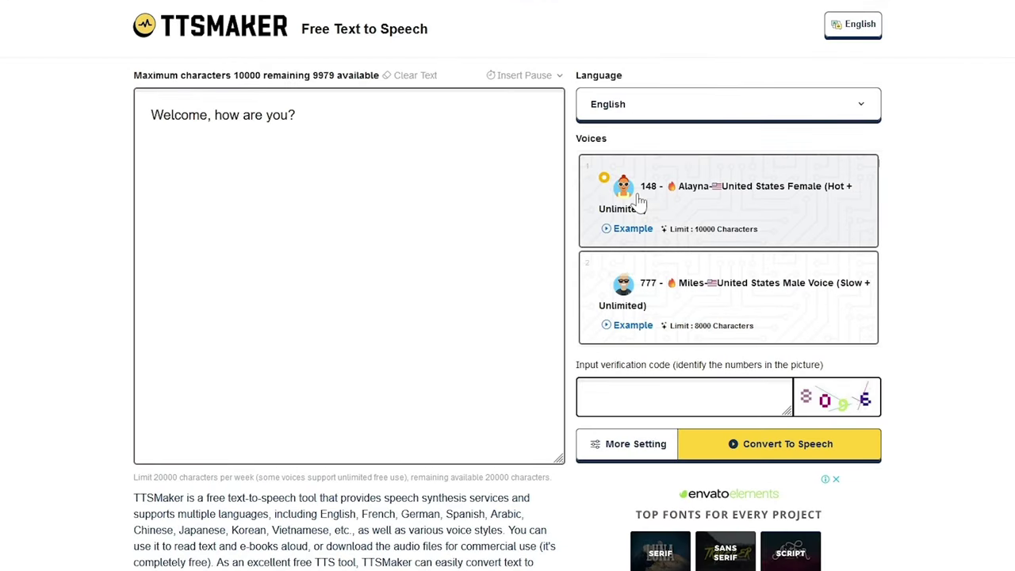
pyautogui.click(650, 300)
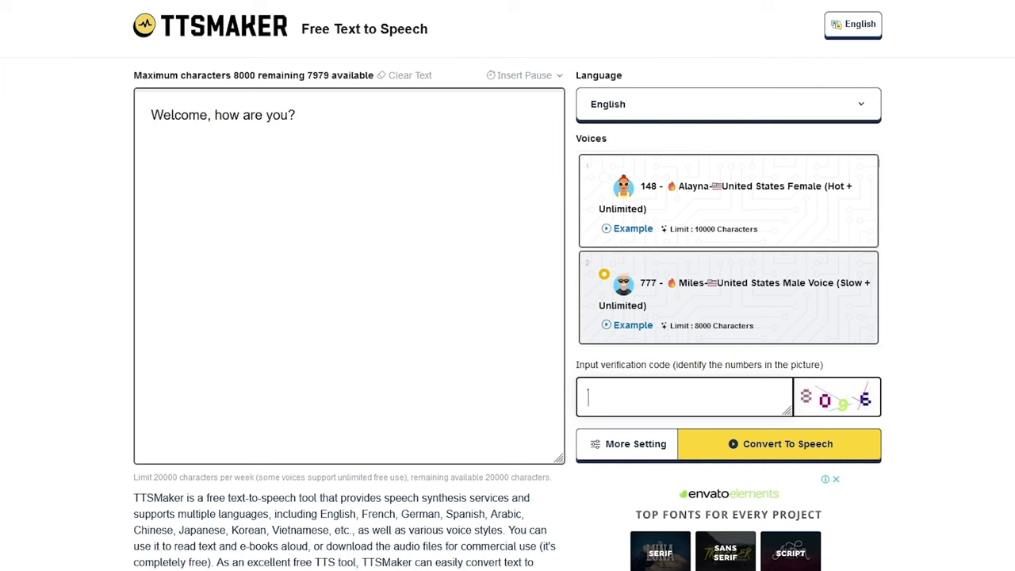
# Enter the verification code, convert the greeting to speech, and play the generated audio
pyautogui.write('8096')
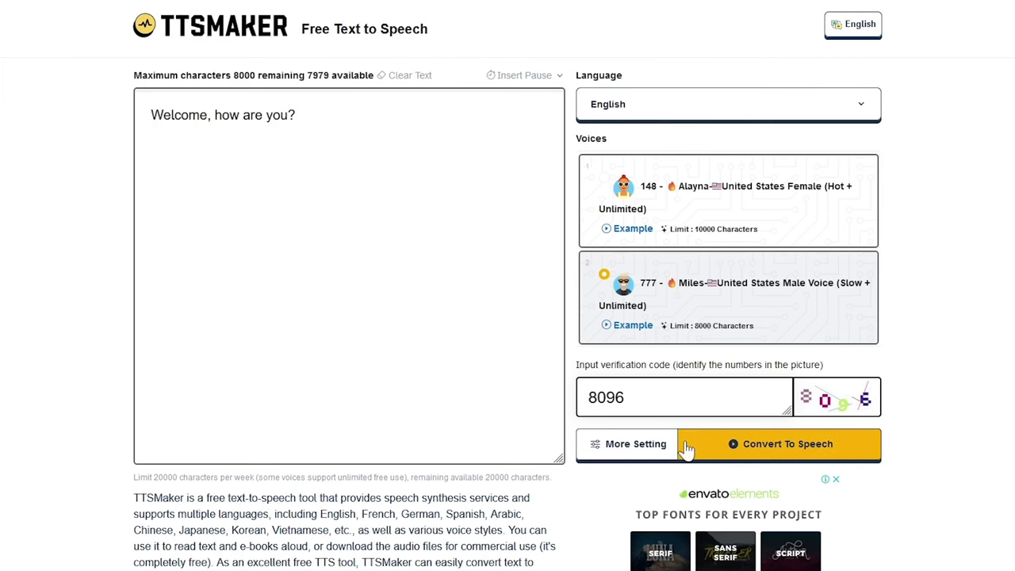
pyautogui.click(703, 450)
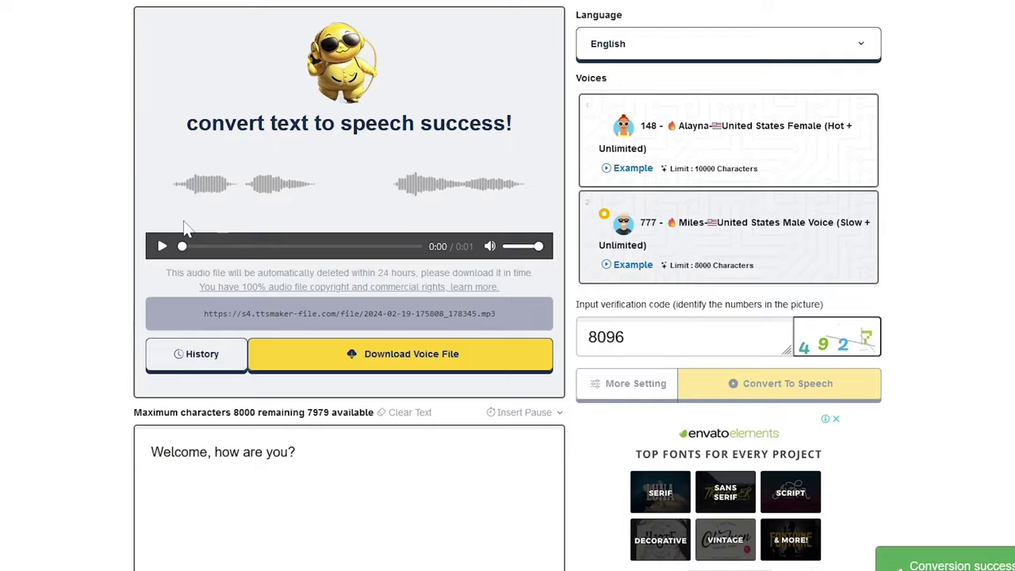
pyautogui.scroll(1, 184, 228)
pyautogui.click(162, 306)
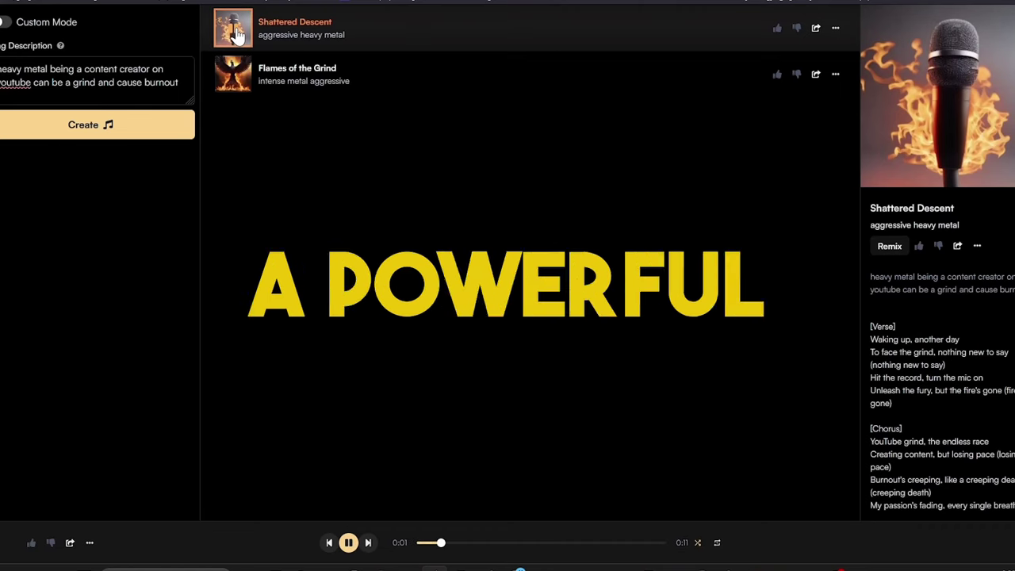
# Play the generated heavy metal track 'Flames of the Grind'
pyautogui.click(234, 76)
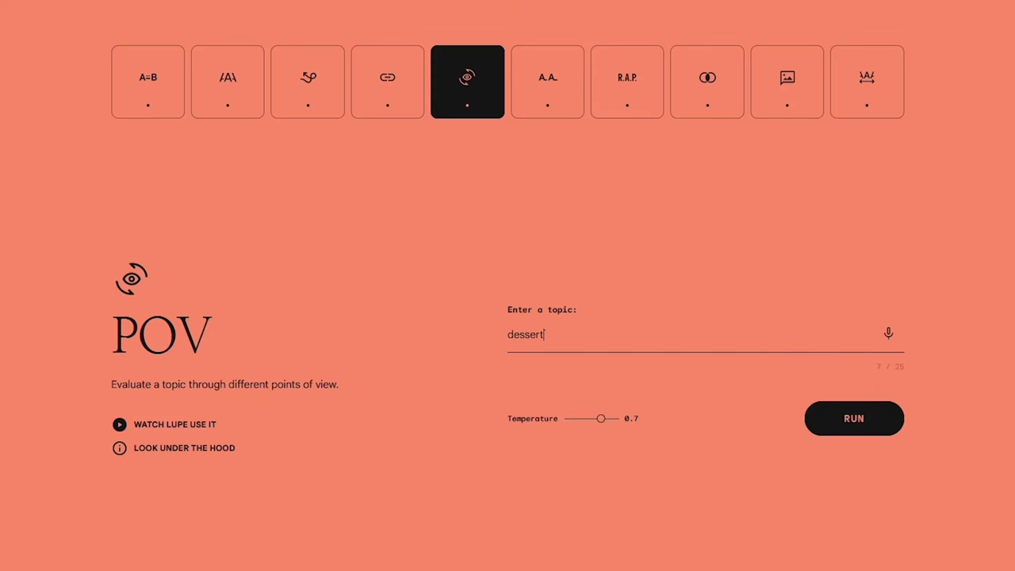
# Generate point-of-view statements about dessert in the POV tool
pyautogui.press('Return')
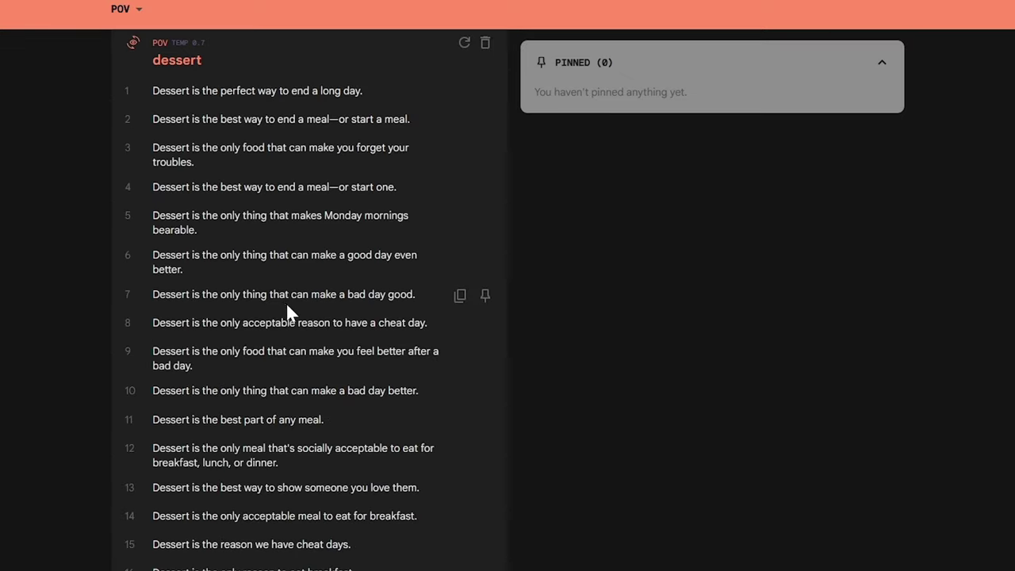
pyautogui.scroll(-1, 287, 303)
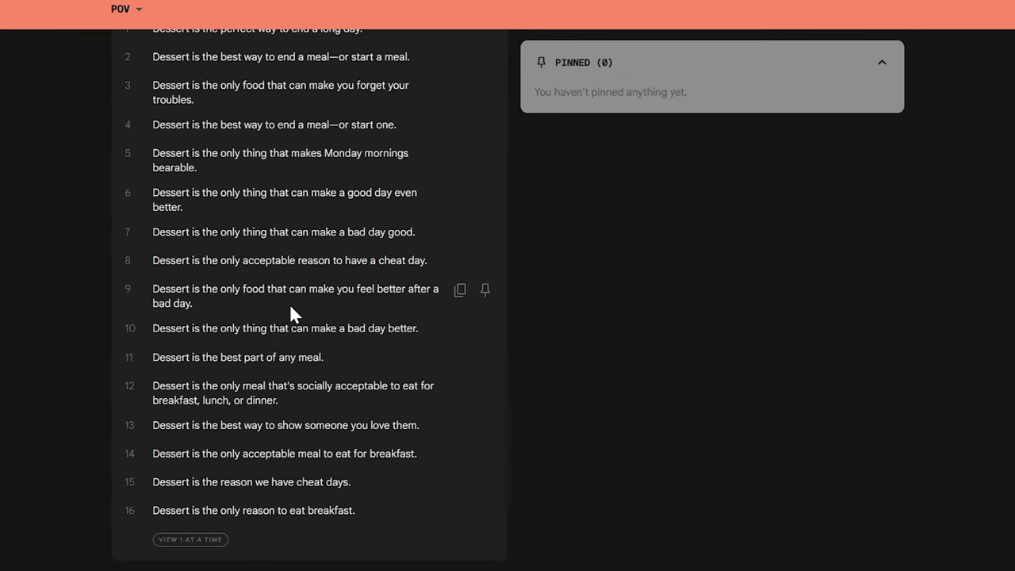
pyautogui.scroll(5, 290, 314)
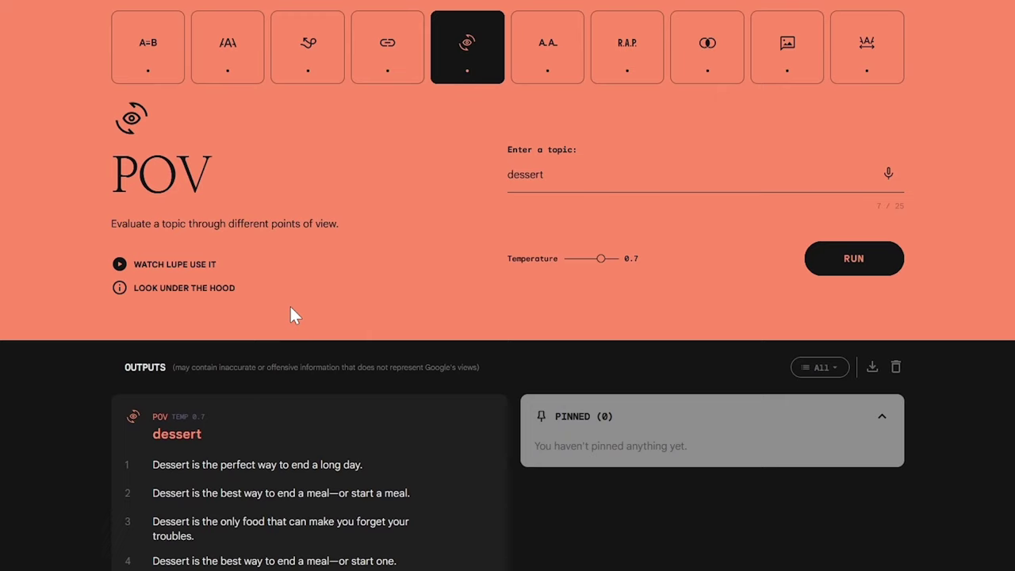
# Switch to Alliteration and generate A-words for the topic cat
pyautogui.click(564, 107)
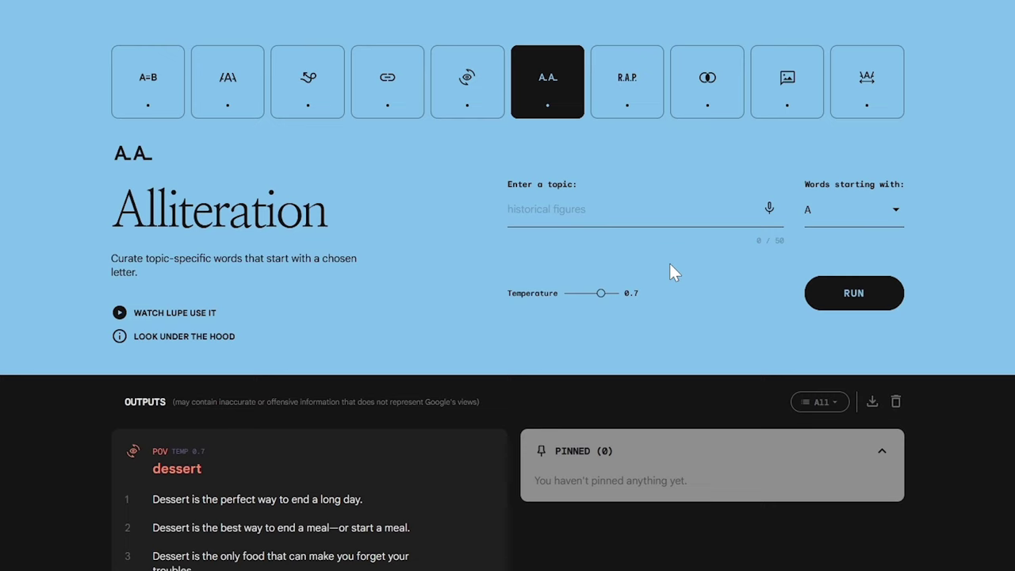
pyautogui.write('act')
pyautogui.press('Return')
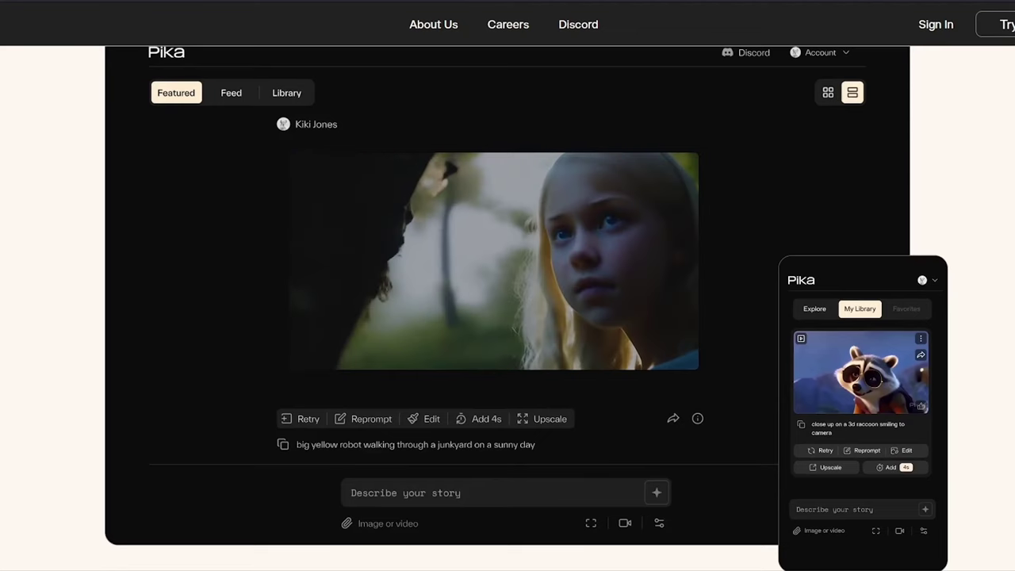
pyautogui.scroll(-4, 508, 318)
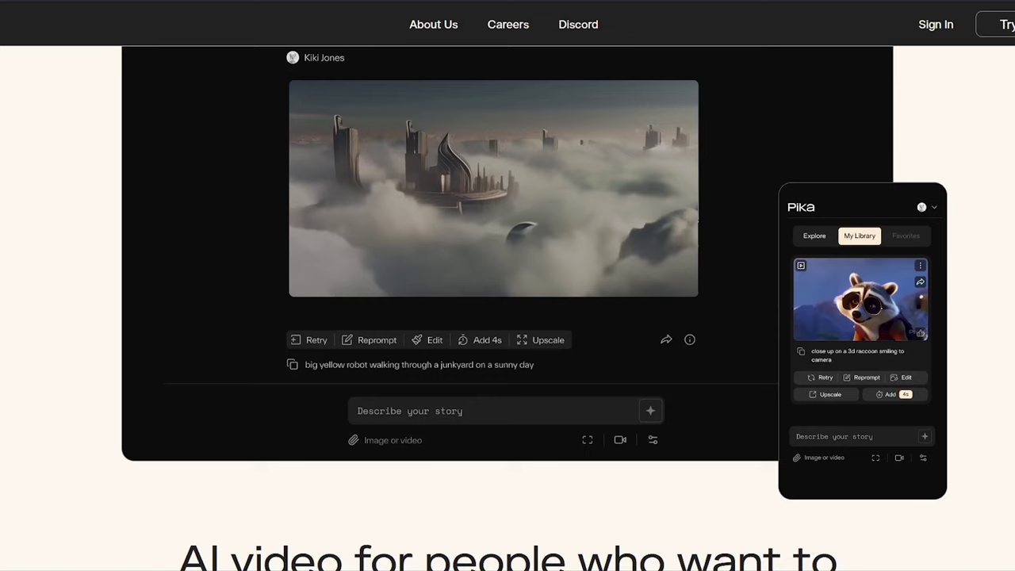
pyautogui.scroll(-3, 507, 318)
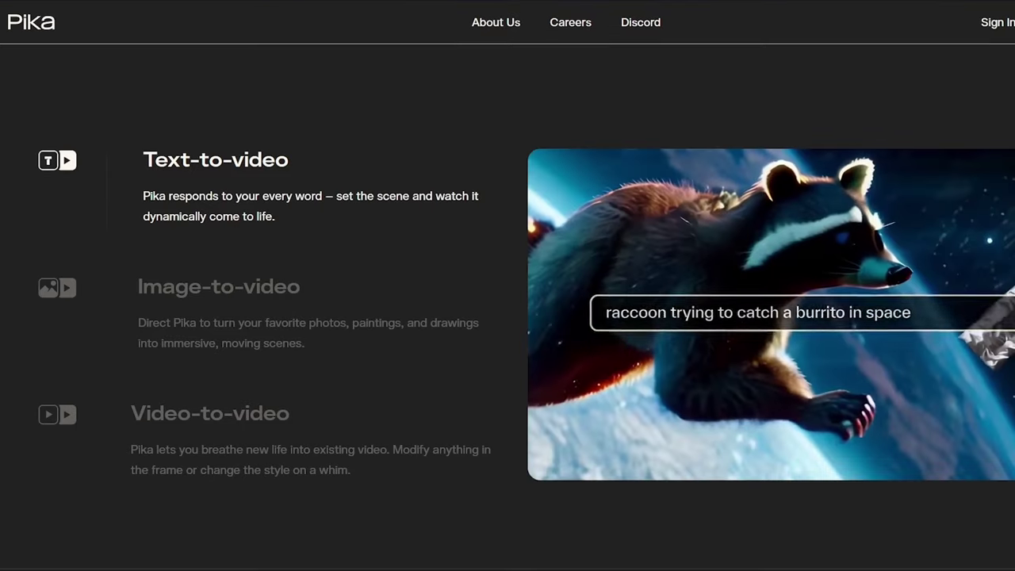
pyautogui.scroll(-1, 526, 291)
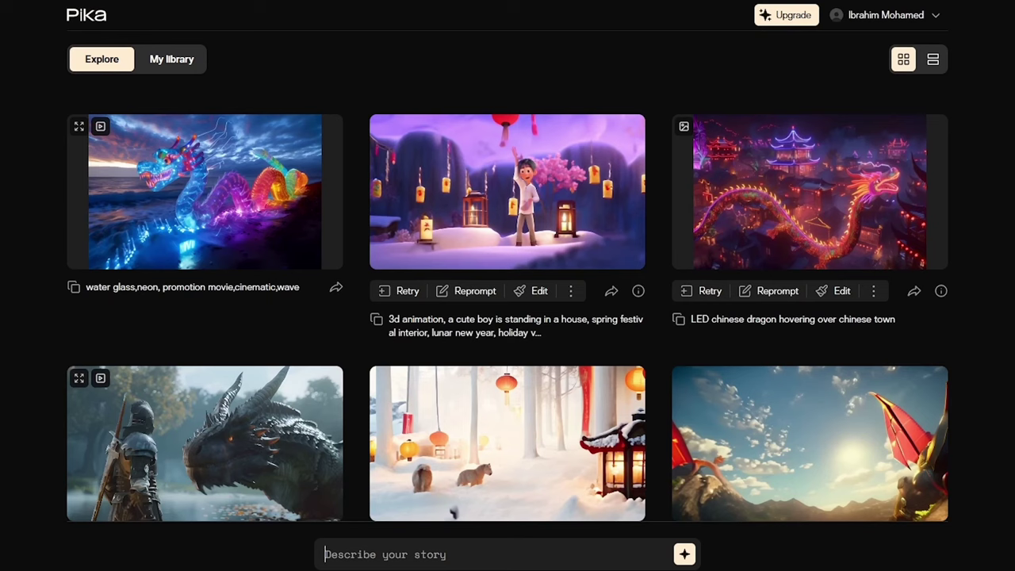
# Generate a video from the pasted prompt 'Horse running in the forest'
pyautogui.rightClick(397, 559)
pyautogui.click(433, 381)
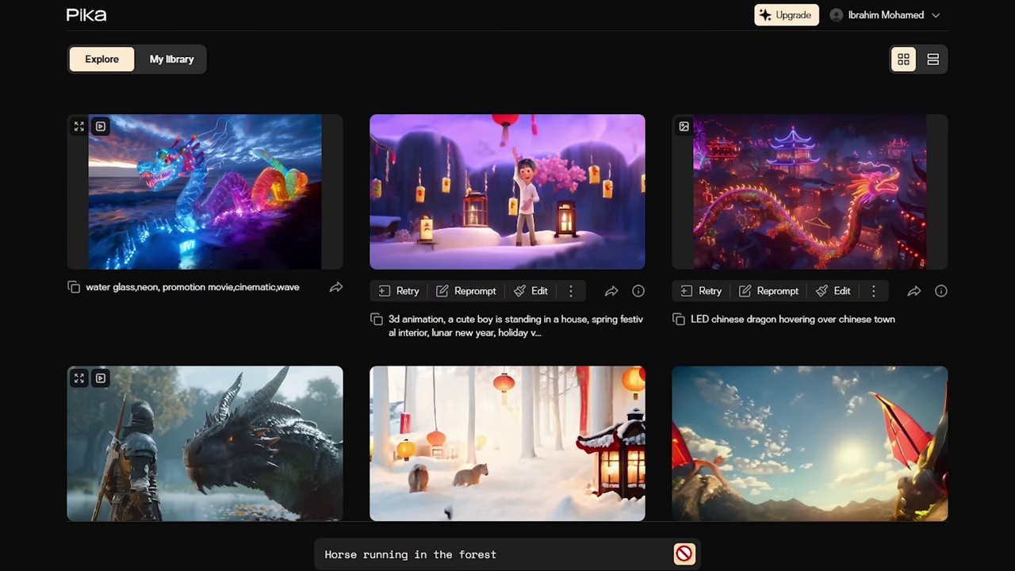
pyautogui.click(684, 554)
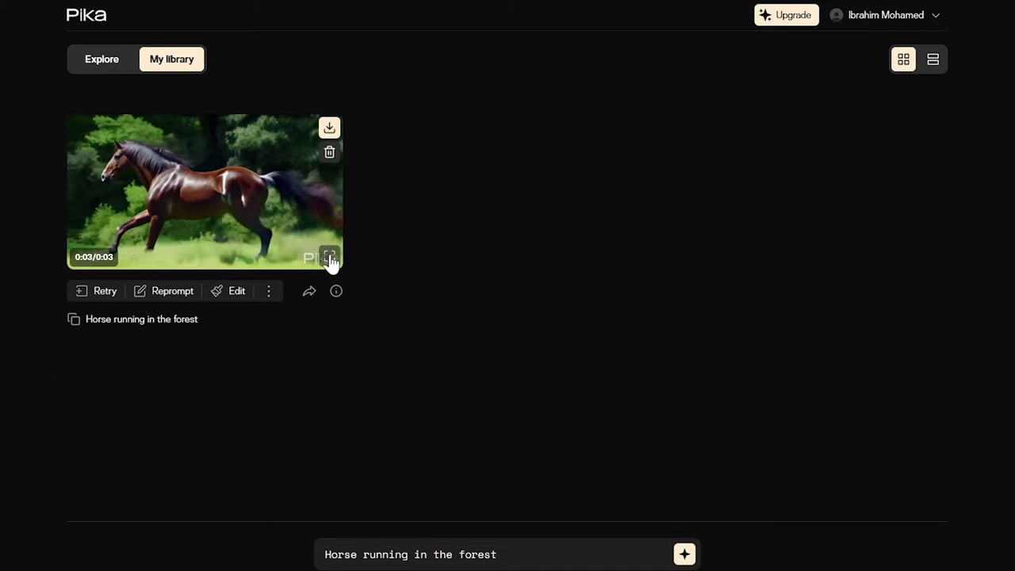
# Open the horse video and mark an enlarged region over the horse to modify
pyautogui.click(328, 254)
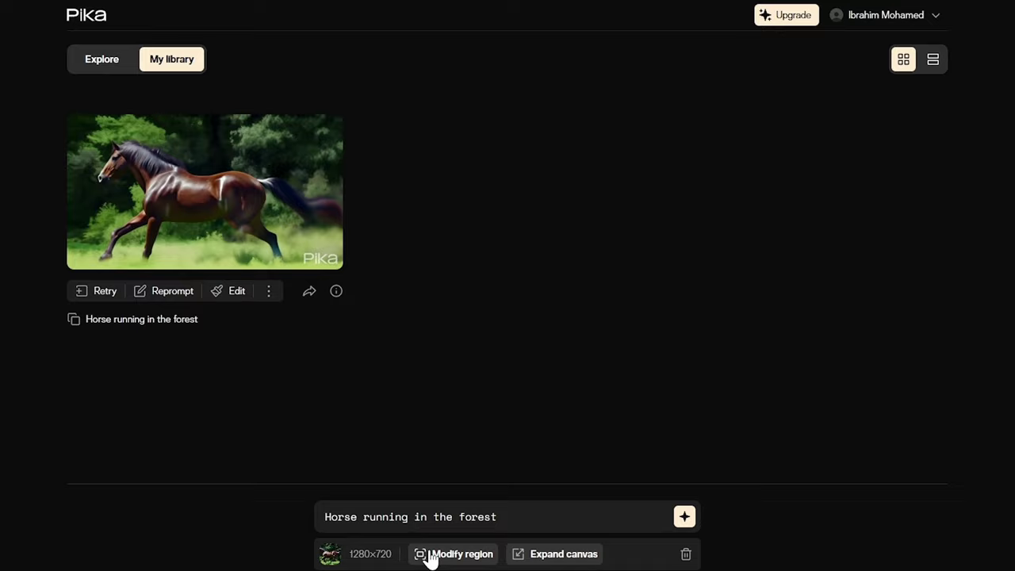
pyautogui.click(426, 553)
pyautogui.moveTo(441, 348); pyautogui.dragTo(350, 285)
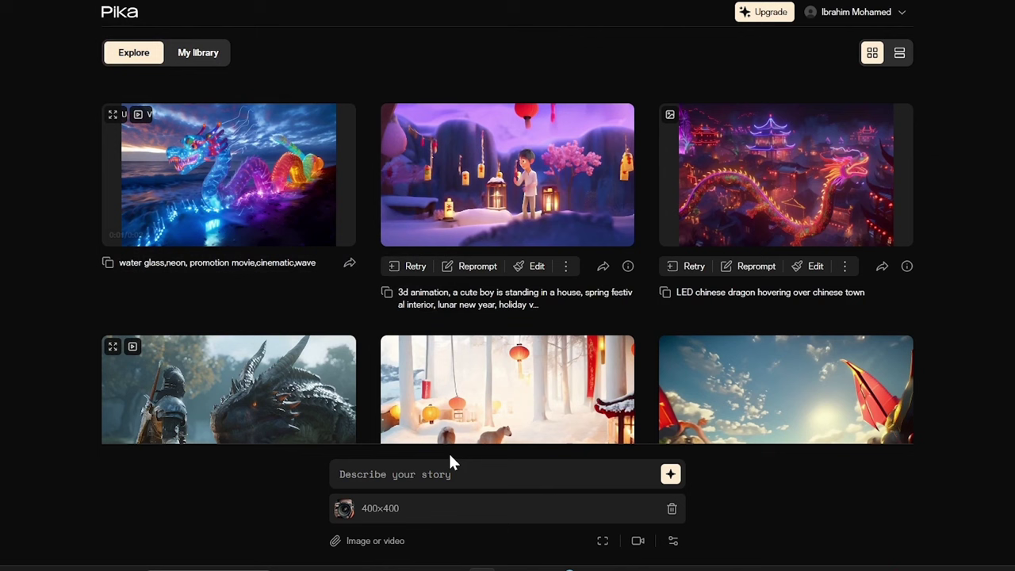
# Generate a clip from the pasted photographer-at-Eiffel-Tower prompt and open it to watch
pyautogui.rightClick(407, 476)
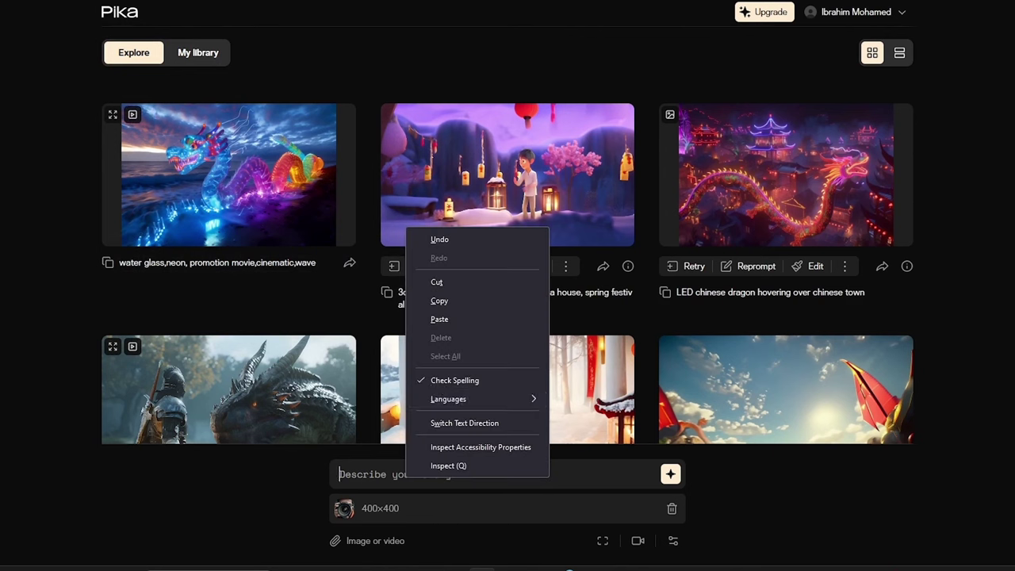
pyautogui.click(438, 319)
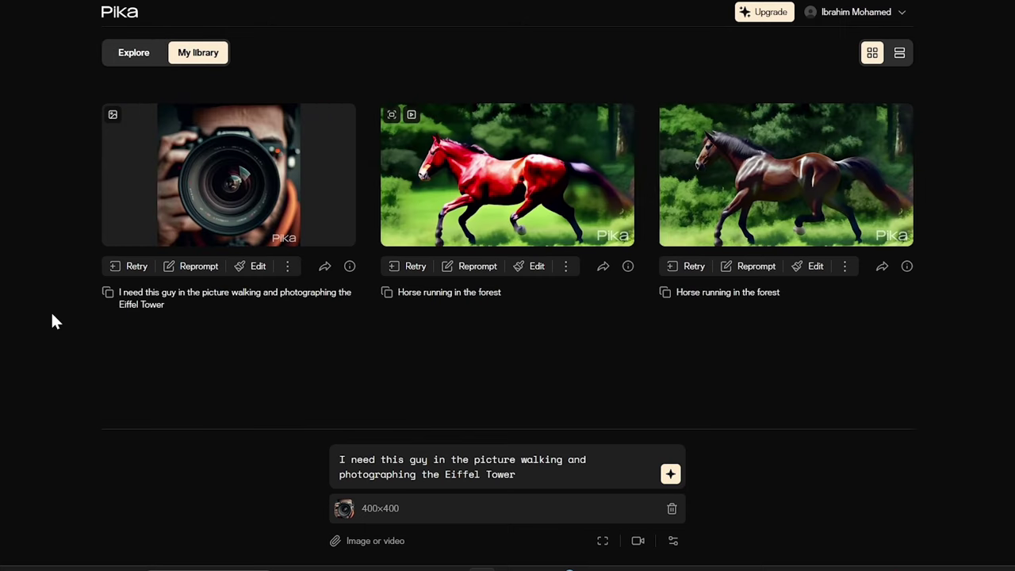
pyautogui.click(347, 238)
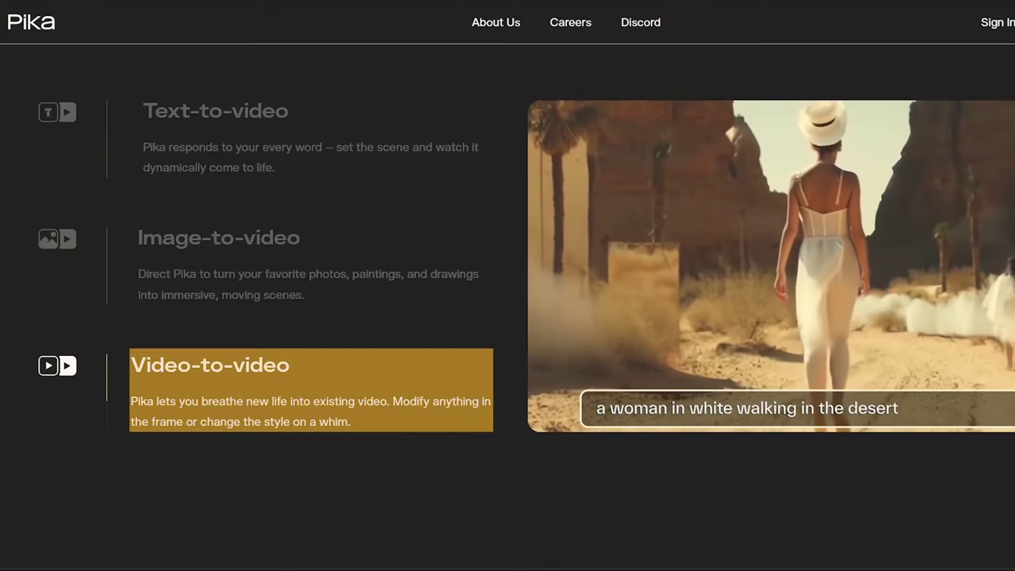
pyautogui.scroll(-1, 526, 238)
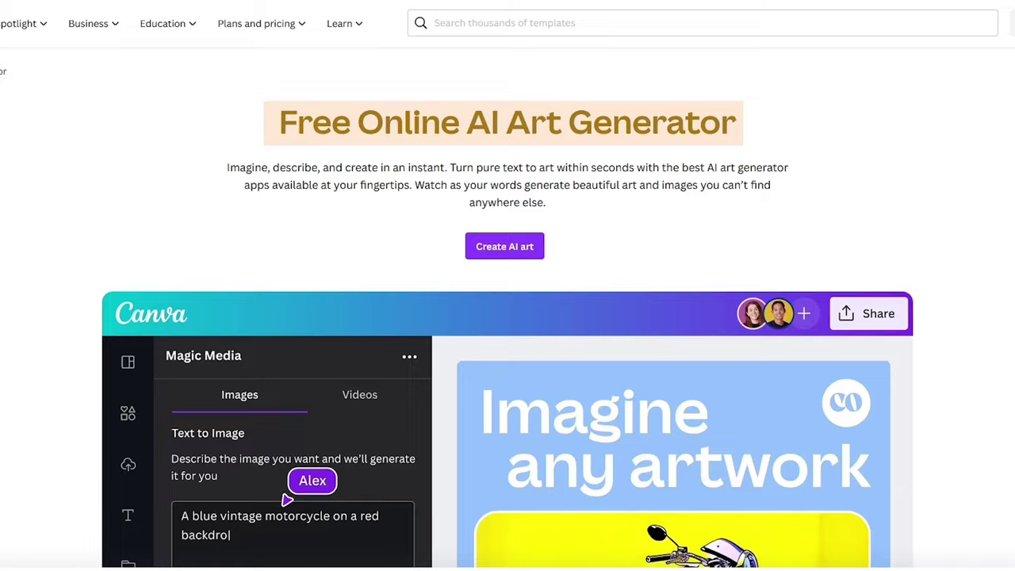
# Generate Filmic square images of a dog jumping a barrier with sticks and add the fourth
pyautogui.scroll(-3, 508, 317)
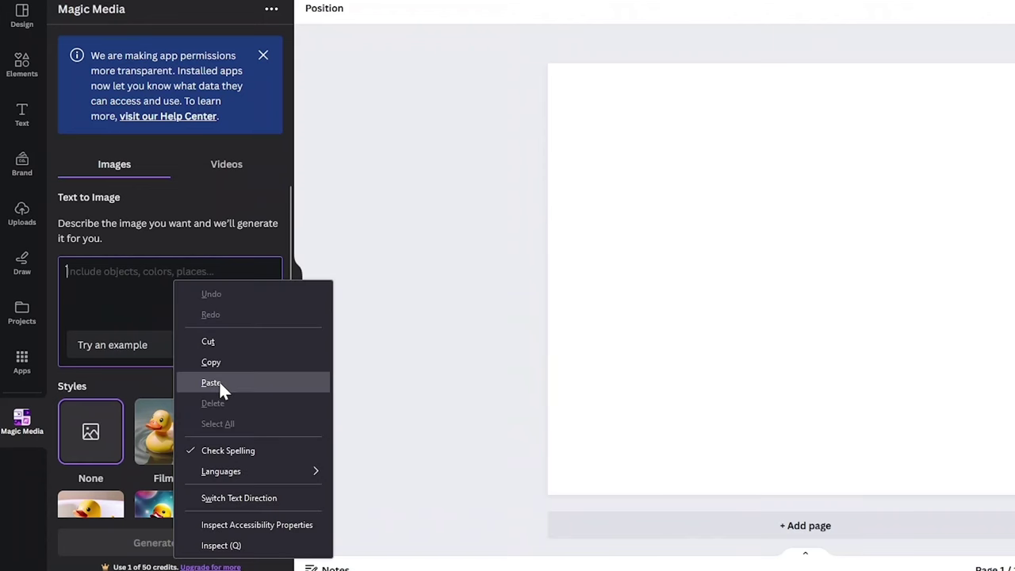
pyautogui.click(210, 384)
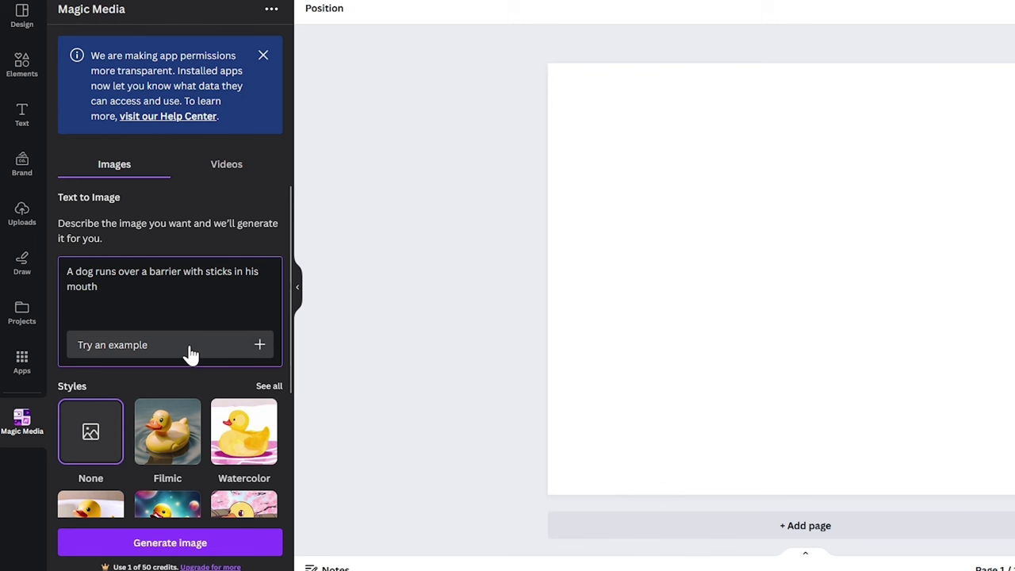
pyautogui.scroll(-3, 159, 492)
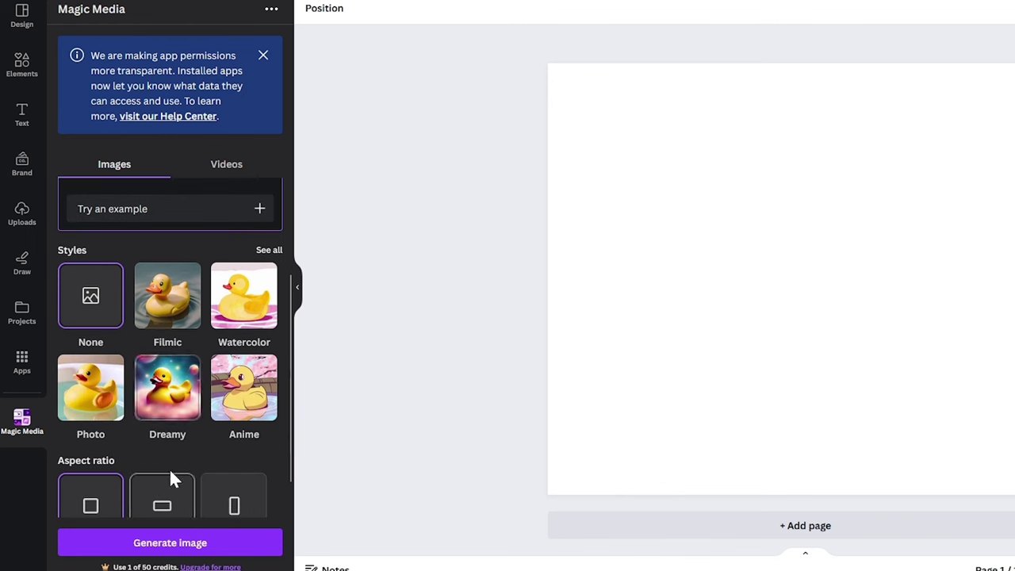
pyautogui.scroll(-1, 169, 322)
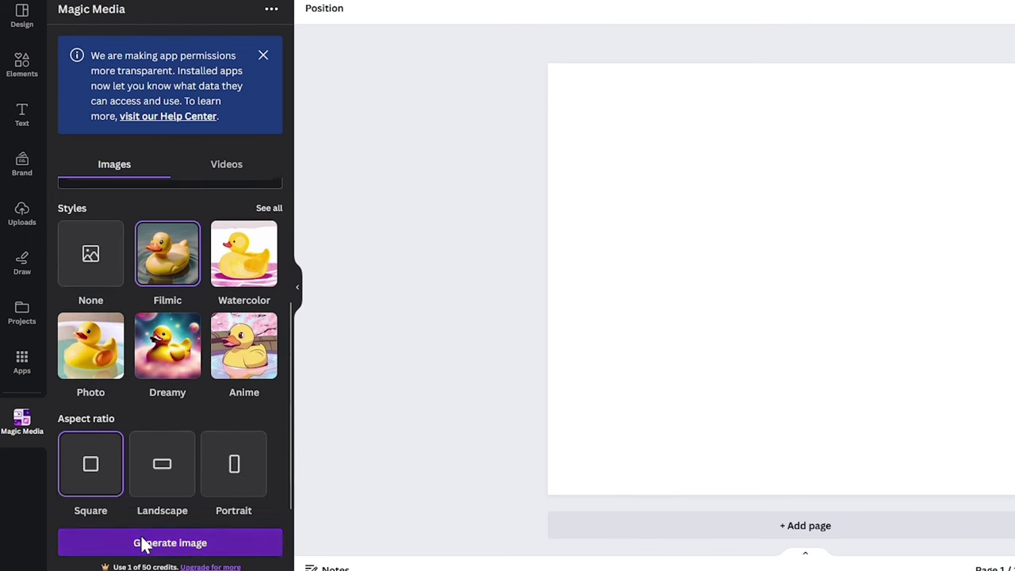
pyautogui.click(143, 542)
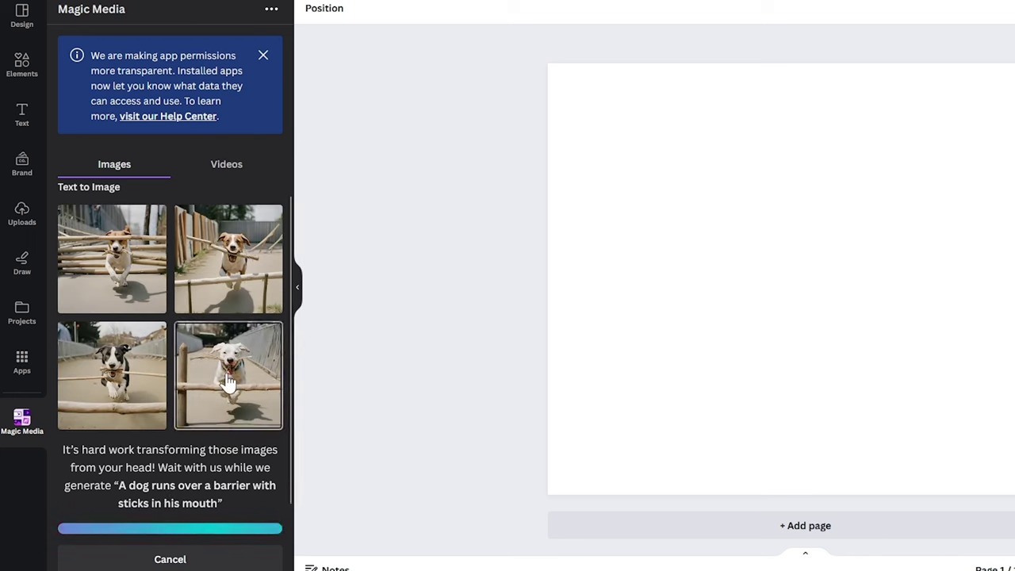
pyautogui.click(228, 382)
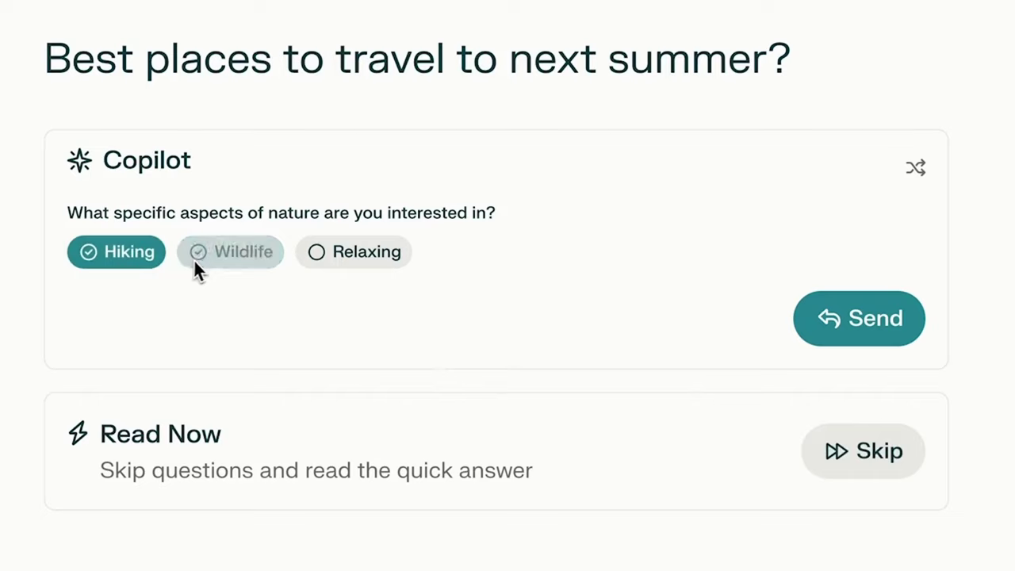
# Answer Copilot with Relaxing, ask about The Narrows, and choose Nature as travel type
pyautogui.click(336, 262)
pyautogui.click(818, 321)
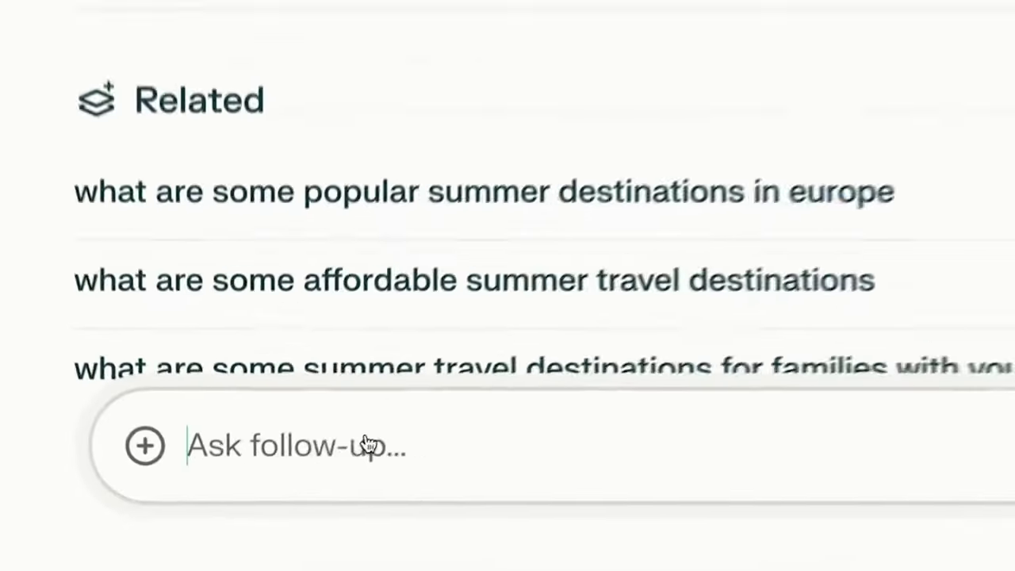
pyautogui.write('Can you show')
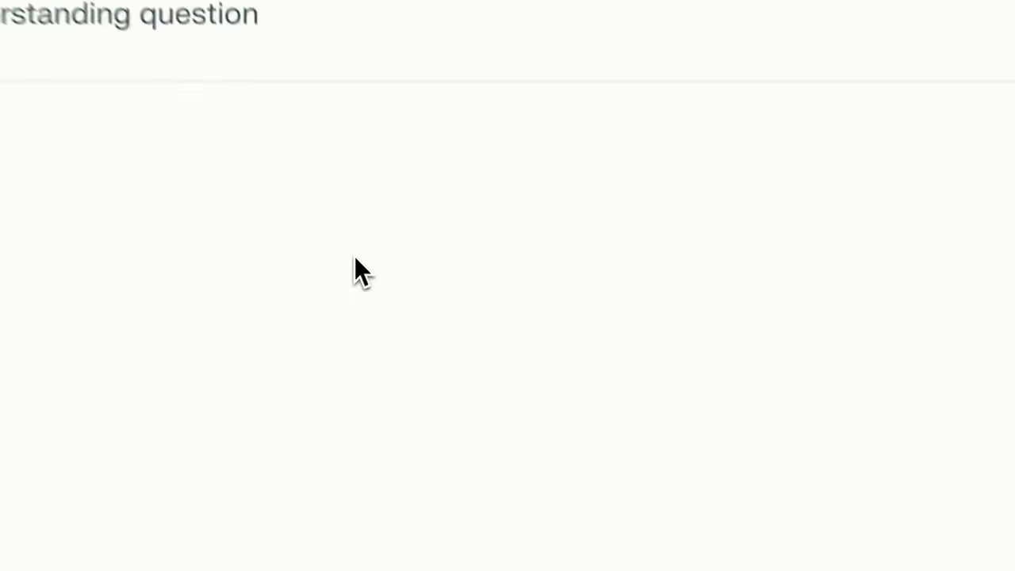
pyautogui.click(327, 251)
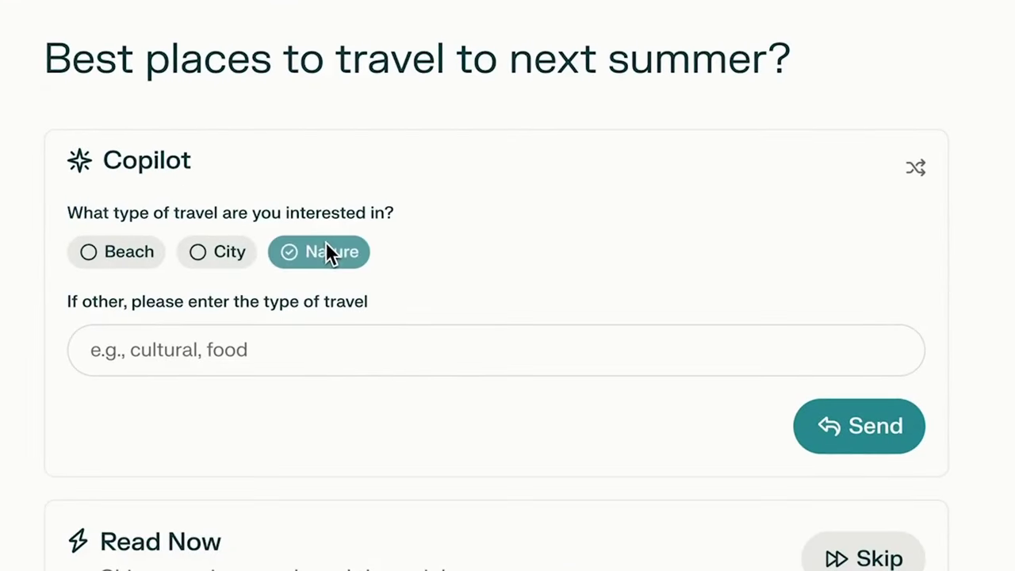
pyautogui.click(839, 438)
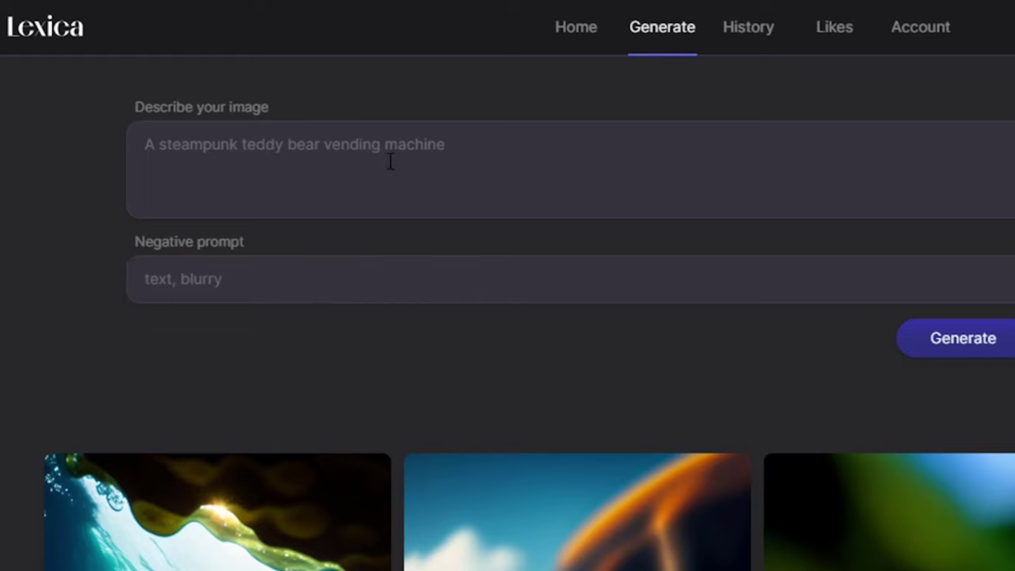
# Paste the long steampunk gameboy prompt into Lexica and generate four images
pyautogui.rightClick(391, 163)
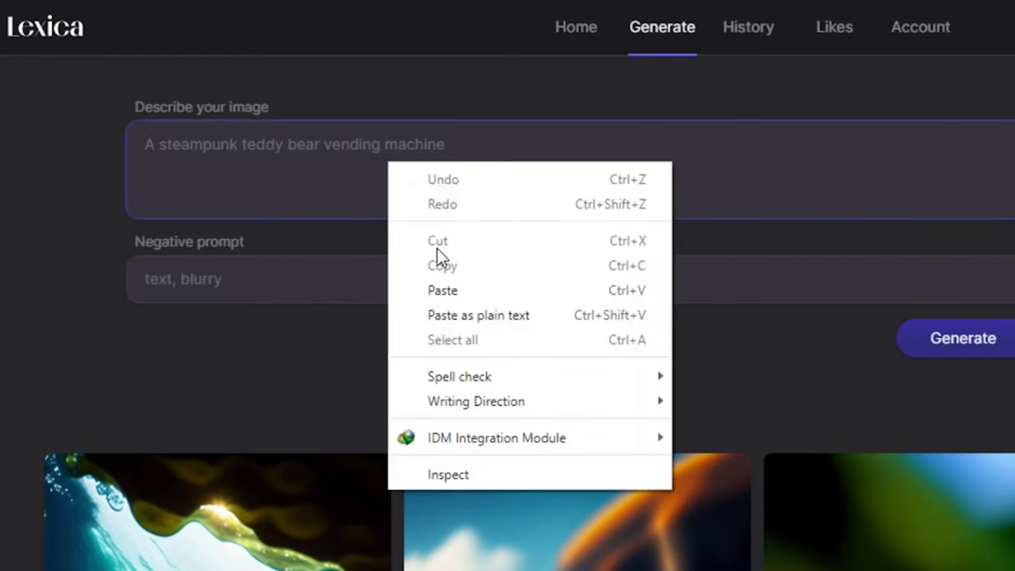
pyautogui.click(444, 297)
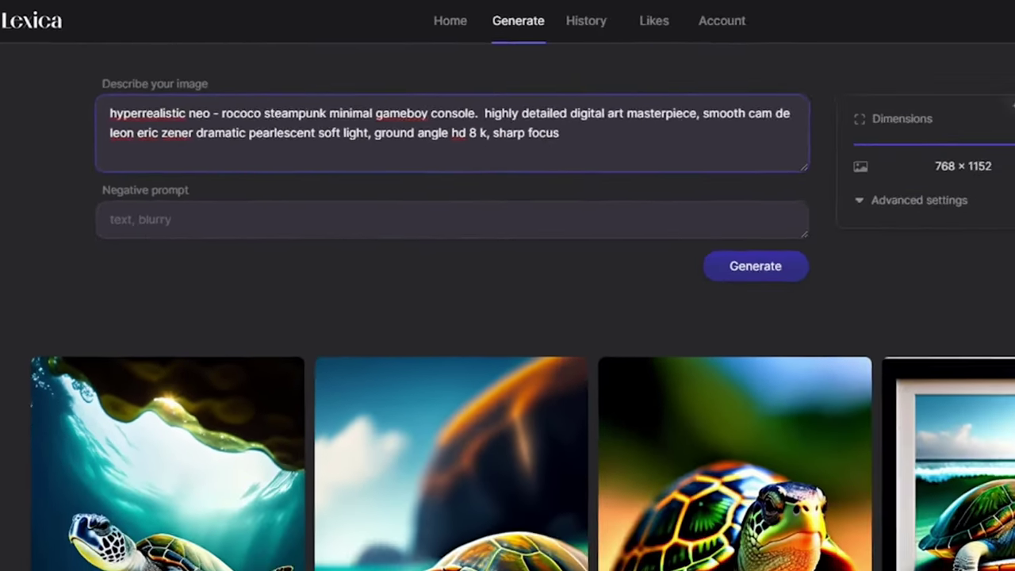
pyautogui.moveTo(962, 137)
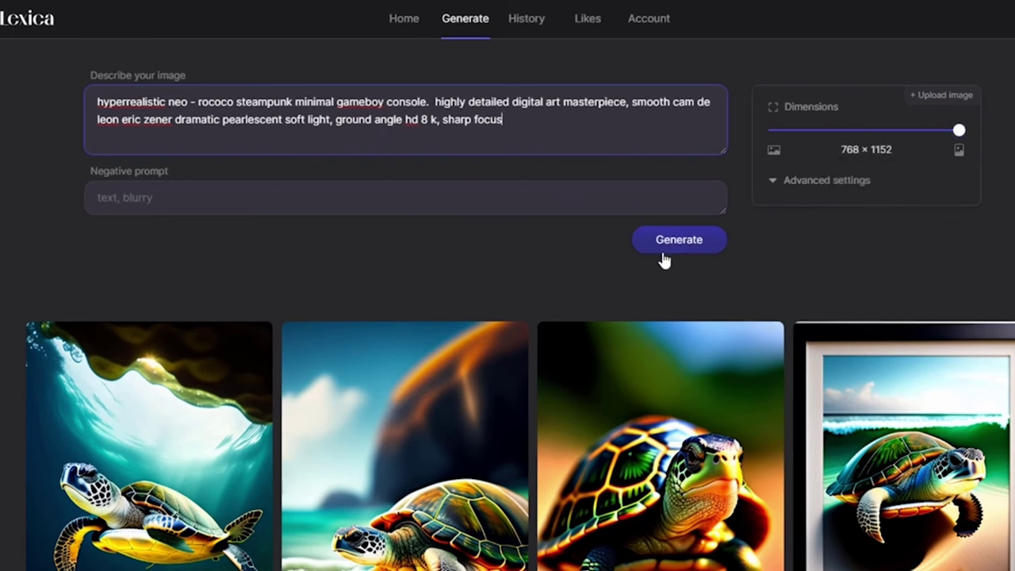
pyautogui.click(694, 246)
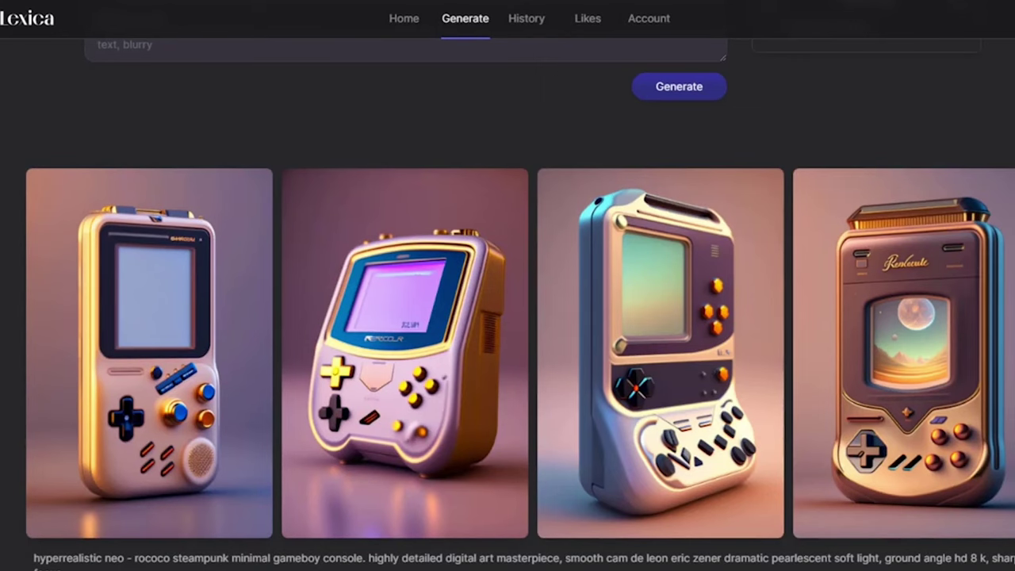
pyautogui.moveTo(376, 350)
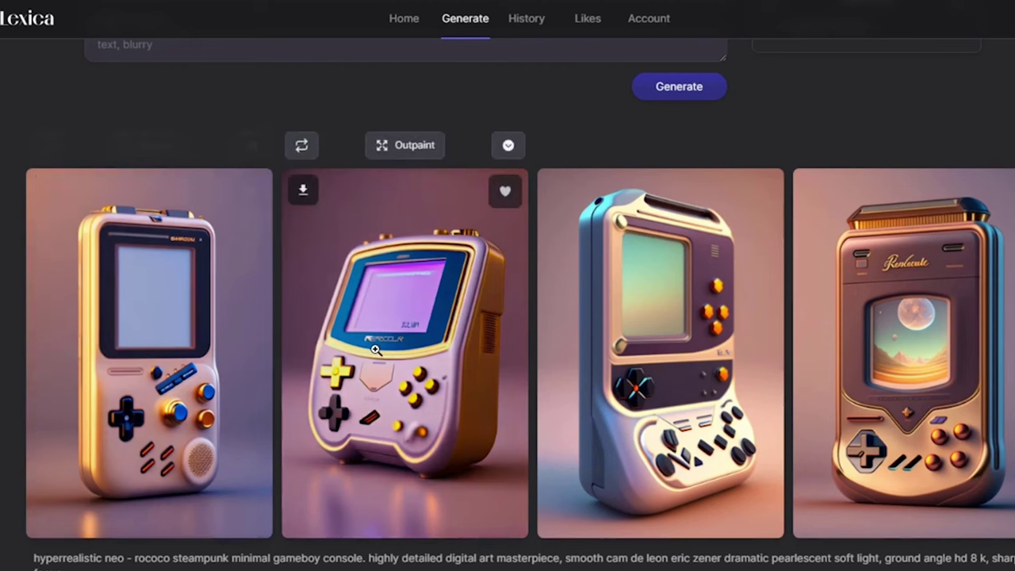
pyautogui.moveTo(653, 351)
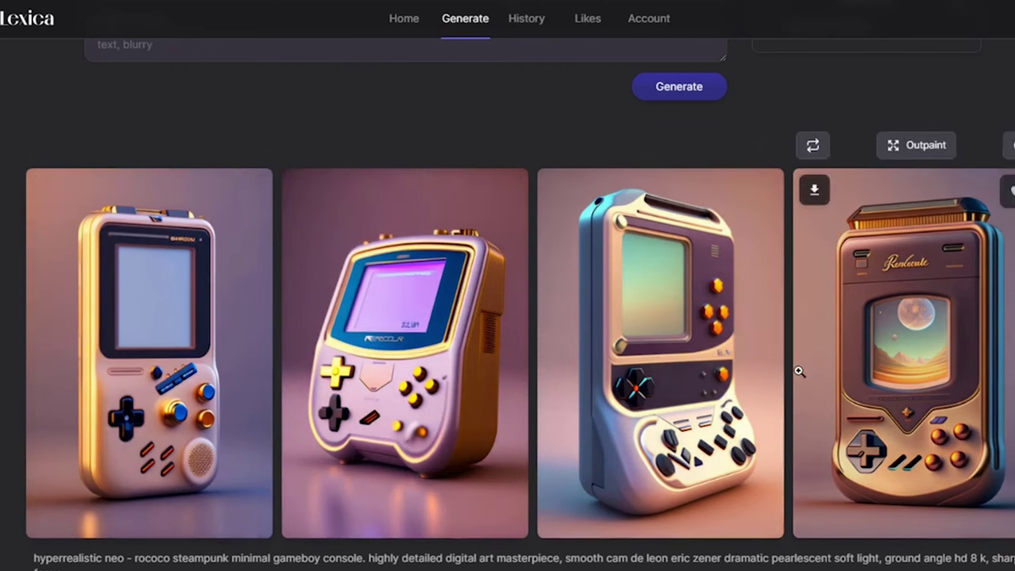
pyautogui.moveTo(24, 402)
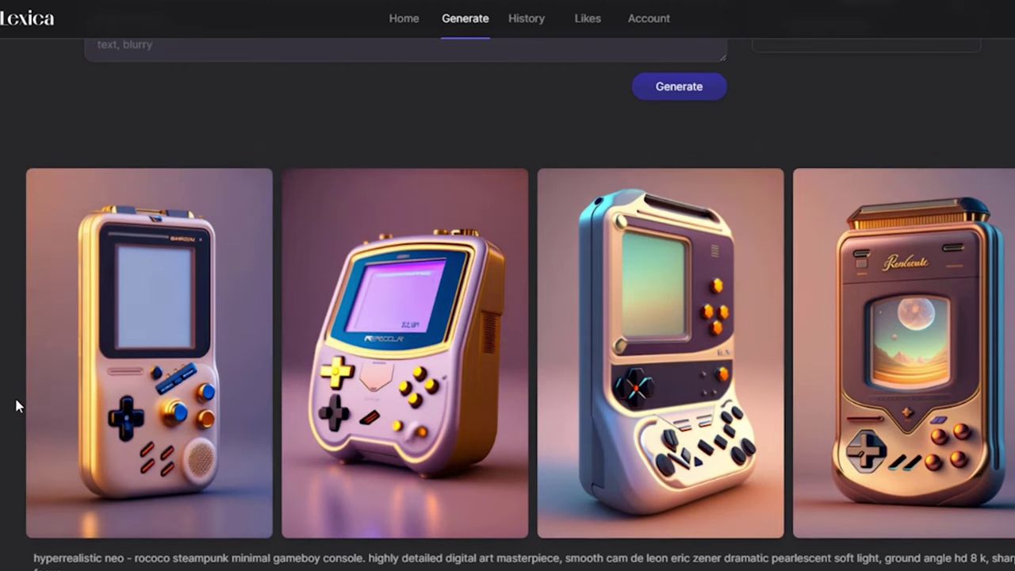
pyautogui.scroll(-1, 15, 408)
pyautogui.scroll(1, 16, 408)
pyautogui.scroll(-1, 8, 397)
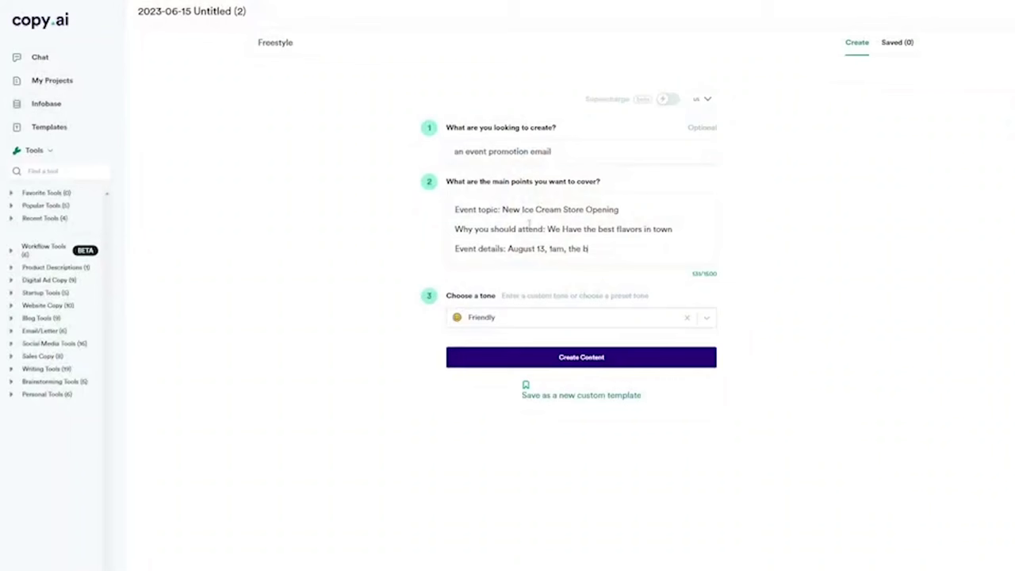
# Set the tone to Friendly, create the ice-cream opening emails, and select the first email's text
pyautogui.click(473, 319)
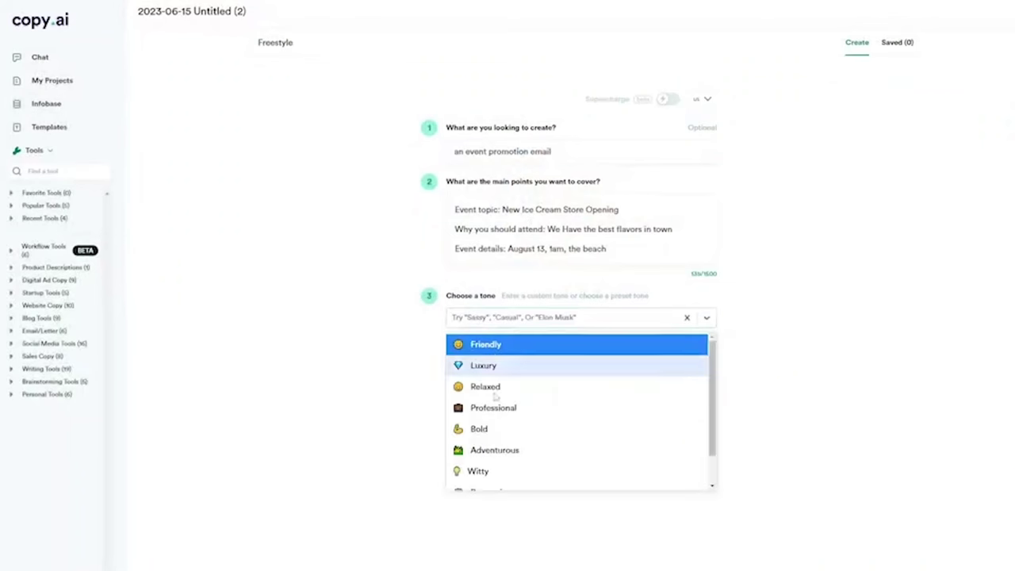
pyautogui.click(474, 344)
pyautogui.click(544, 358)
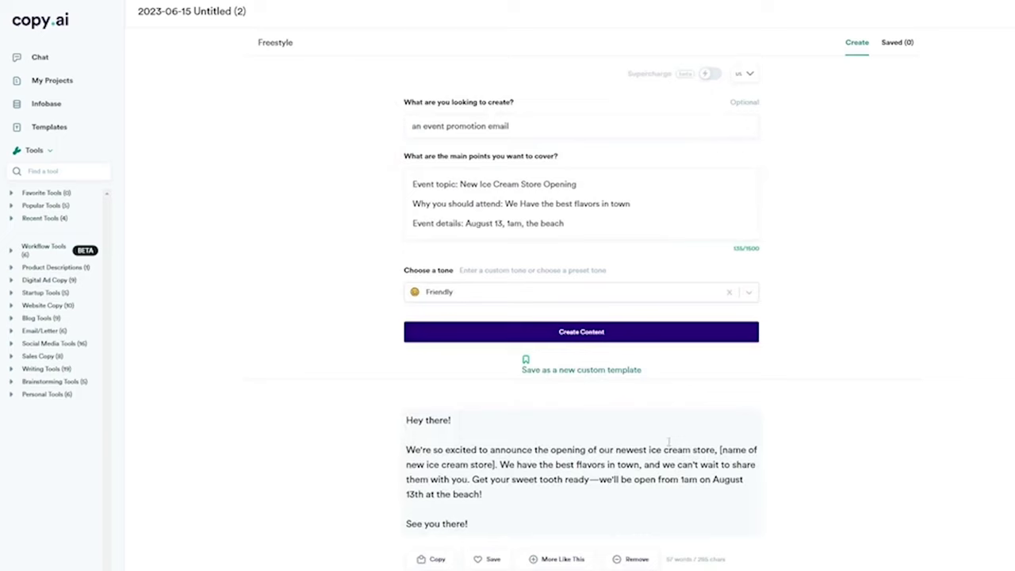
pyautogui.scroll(-3, 632, 479)
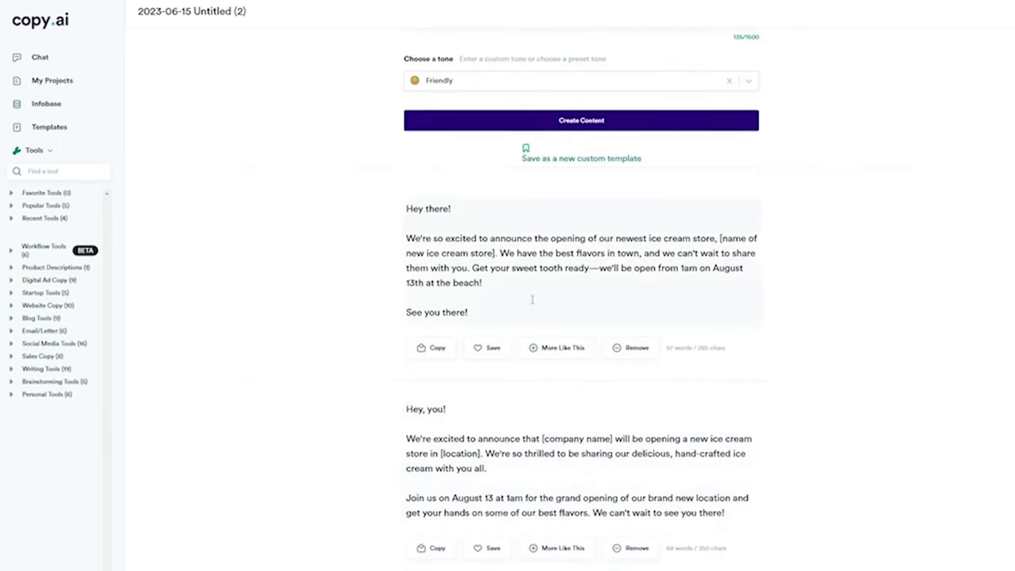
pyautogui.moveTo(521, 281); pyautogui.dragTo(447, 238)
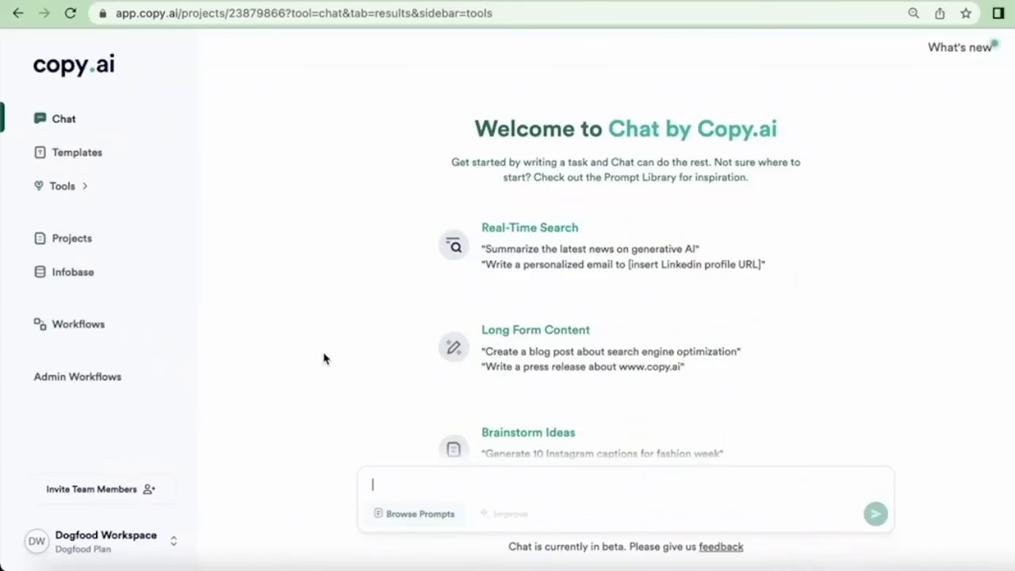
# Send the pasted rewrite prompt, then the poem with 'Take the above and turn it into song lyrics.'
pyautogui.write("Post: Writing a clear and effective statement of the problem is essential for the success of any project. By following a structured process that includes defining the purpose, identifying key issues, conducting research, and analyzing data, you can create a problem statement that accurately reflects the project's goals and objectives. With a well-crafted statement of problem in hand, you can move forward with confidence, knowing that you have a solid foundation for your project.  Client feedback: it's too wordy and not punchy enough  Rewrite the post")
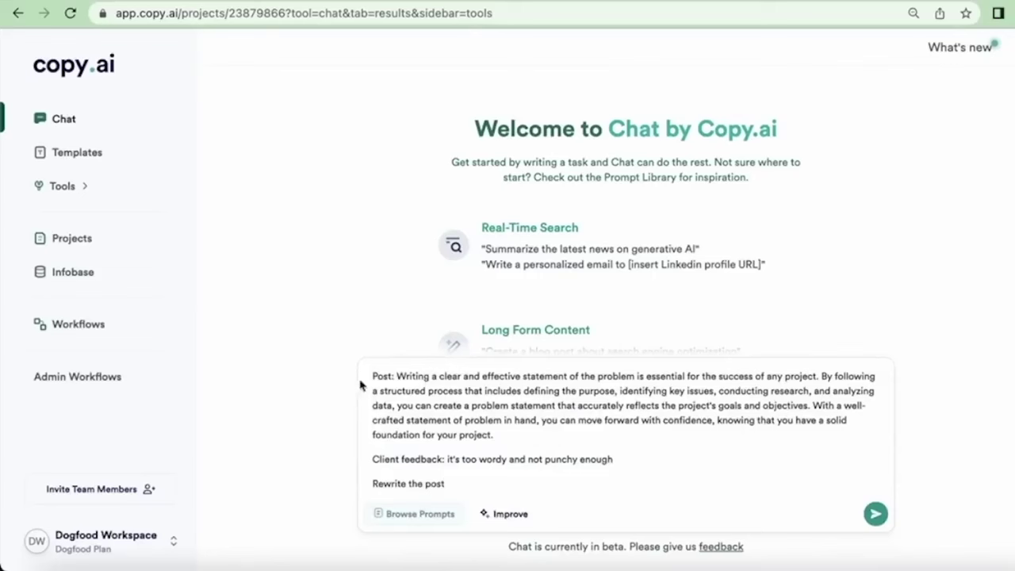
pyautogui.press('Return')
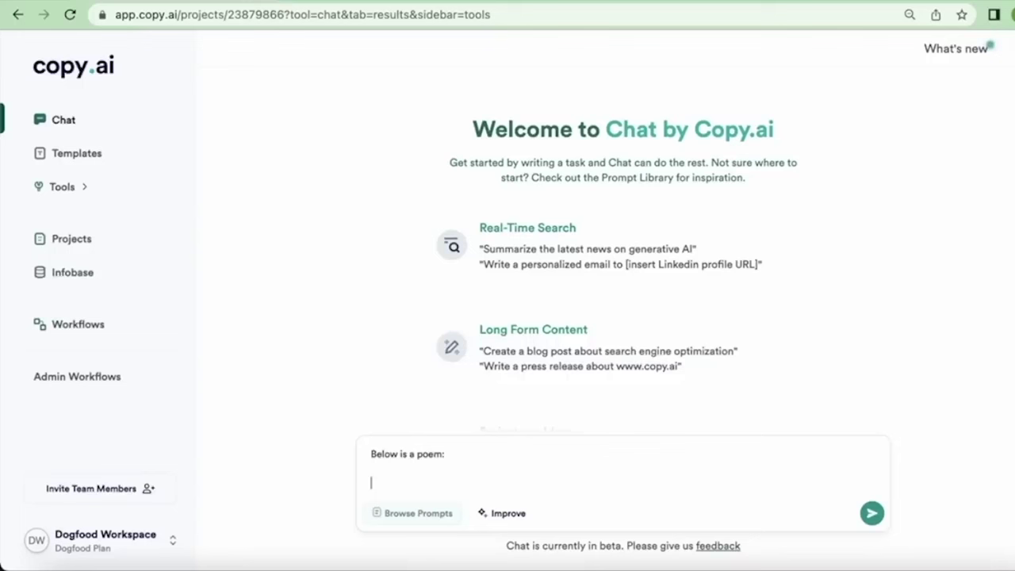
pyautogui.press('super+v')
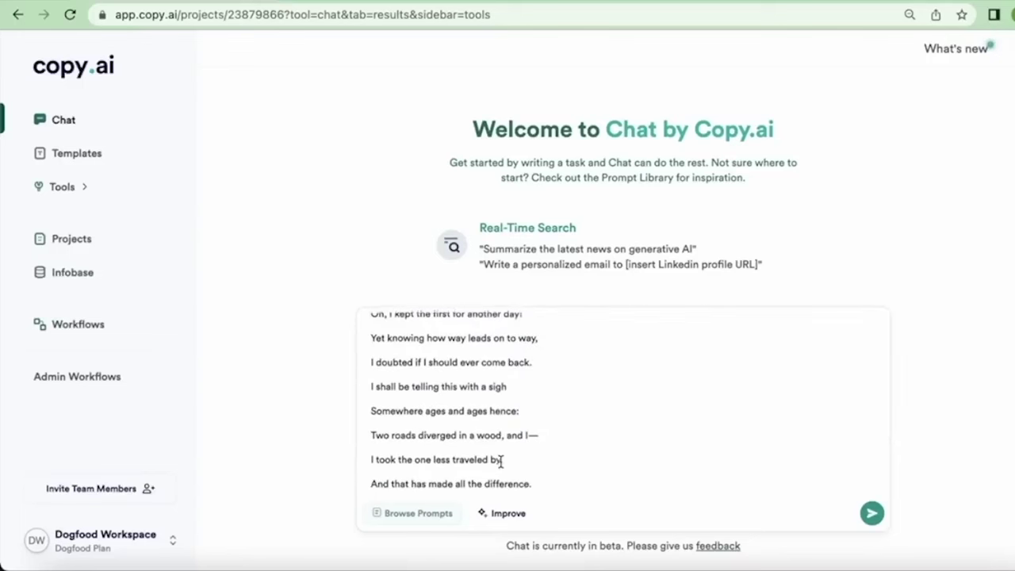
pyautogui.hotkey('shift', 'Return')
pyautogui.write('Take the above and turn it into song lyrics.')
pyautogui.press('Return')
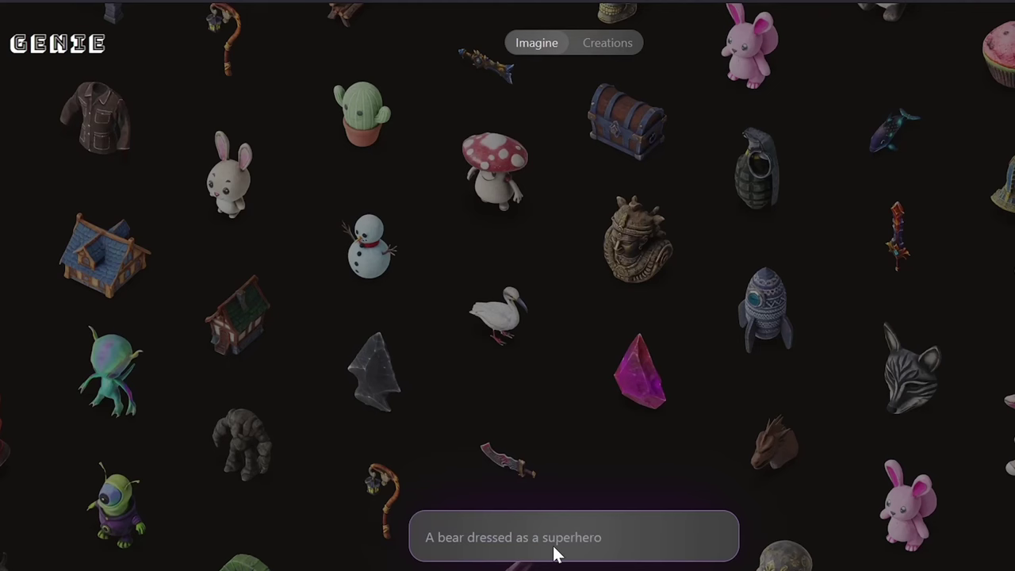
# Generate 3D models of 'An elephant dressed as an Indian' and open the top-right one to export as fbx
pyautogui.rightClick(613, 542)
pyautogui.click(655, 403)
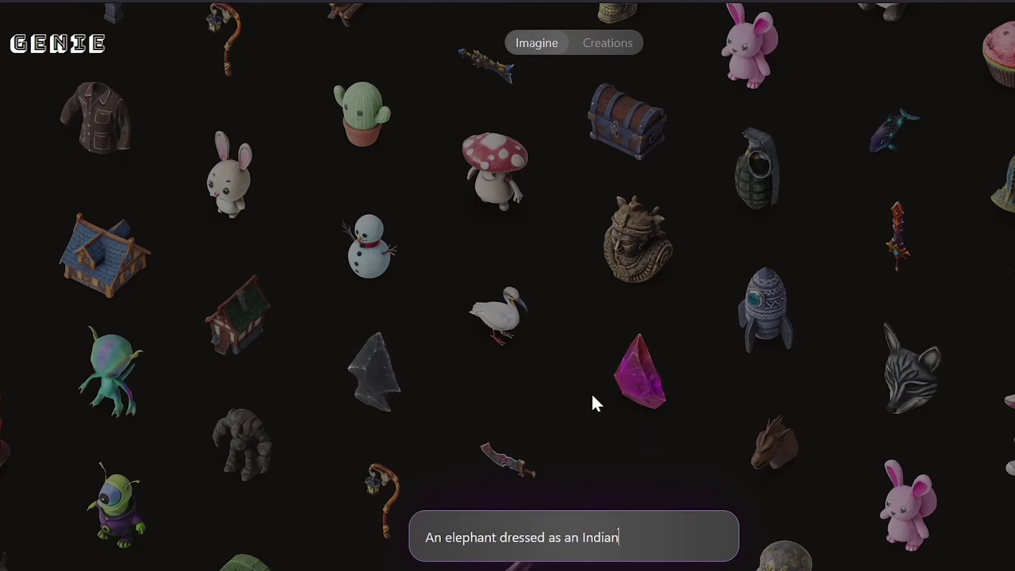
pyautogui.click(687, 546)
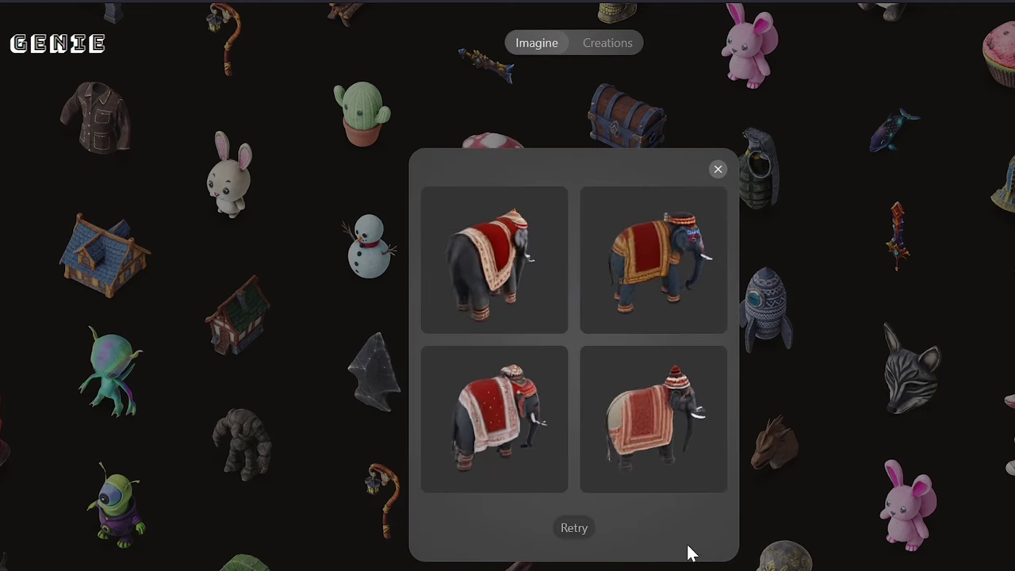
pyautogui.click(673, 285)
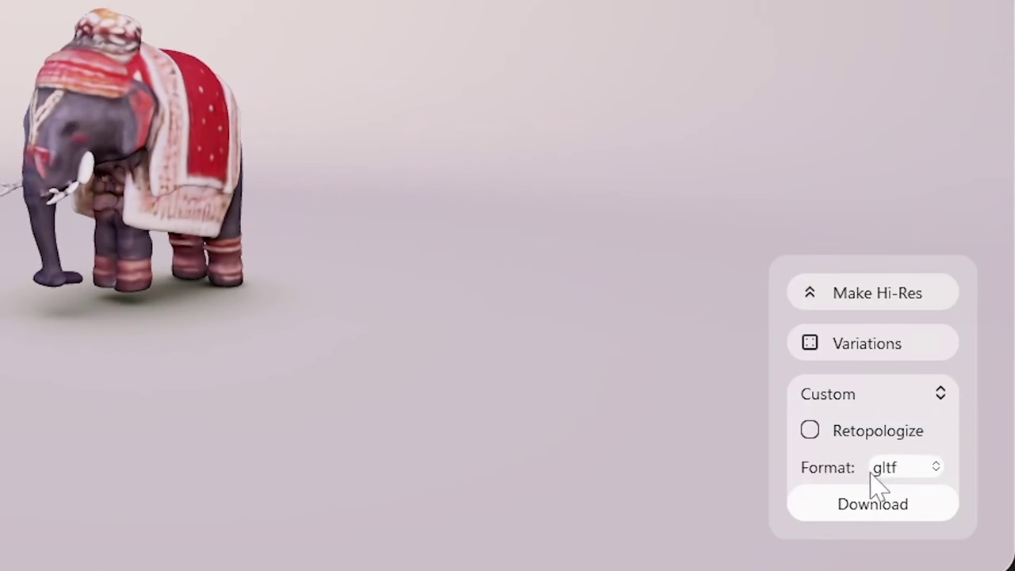
pyautogui.click(889, 471)
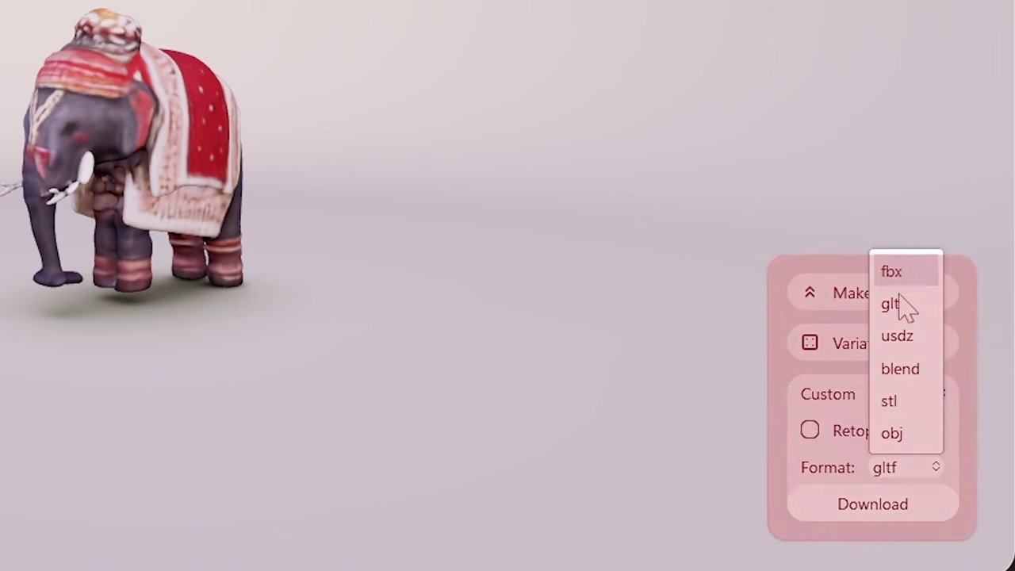